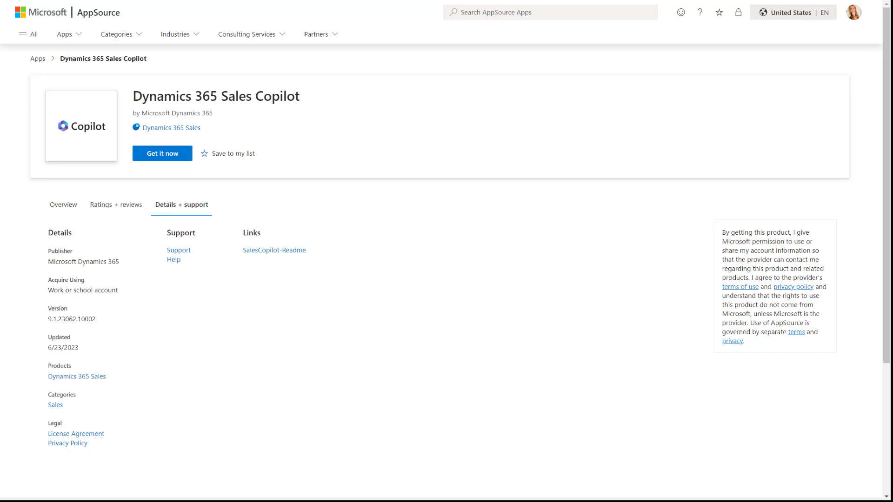
- Get Dynamics 365 Sales Copilot and install it in the Canadaeh environment, agreeing to both sets of legal terms and privacy statements
{"action": "left_click", "coordinate": [165, 158]}
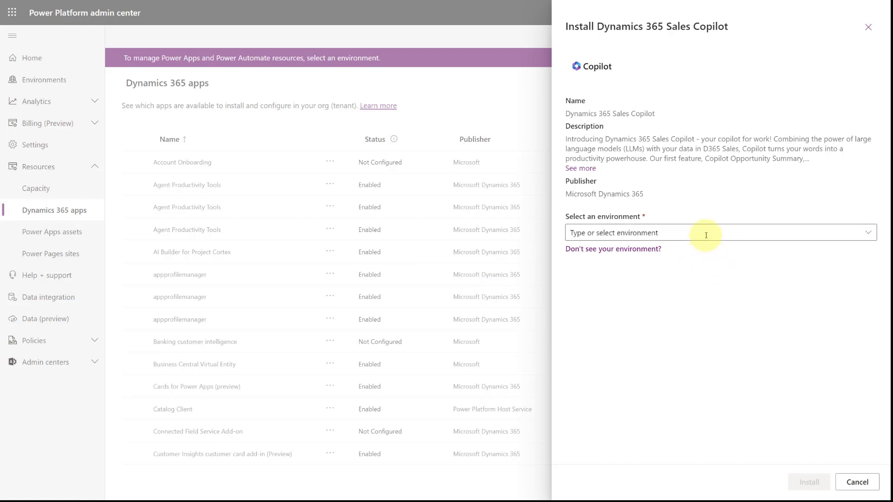
{"action": "left_click", "coordinate": [646, 233]}
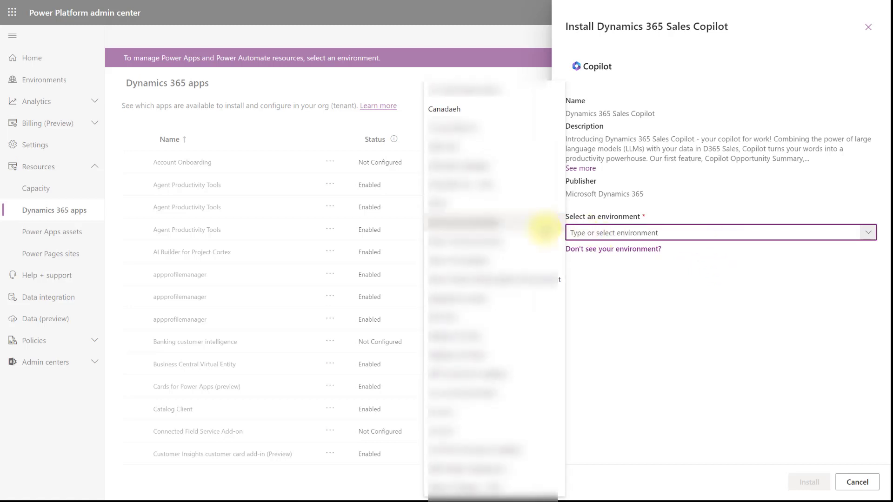
{"action": "left_click", "coordinate": [469, 108]}
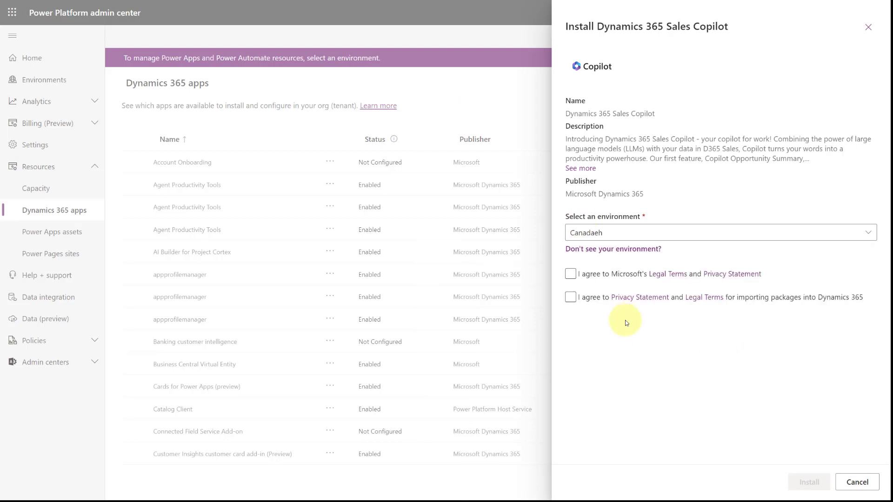
{"action": "left_click", "coordinate": [570, 274]}
{"action": "left_click", "coordinate": [571, 298]}
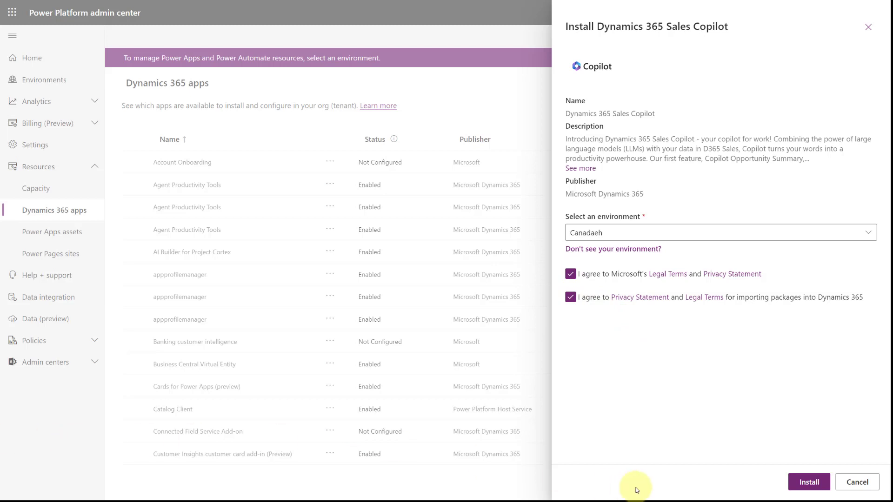
{"action": "left_click", "coordinate": [809, 484]}
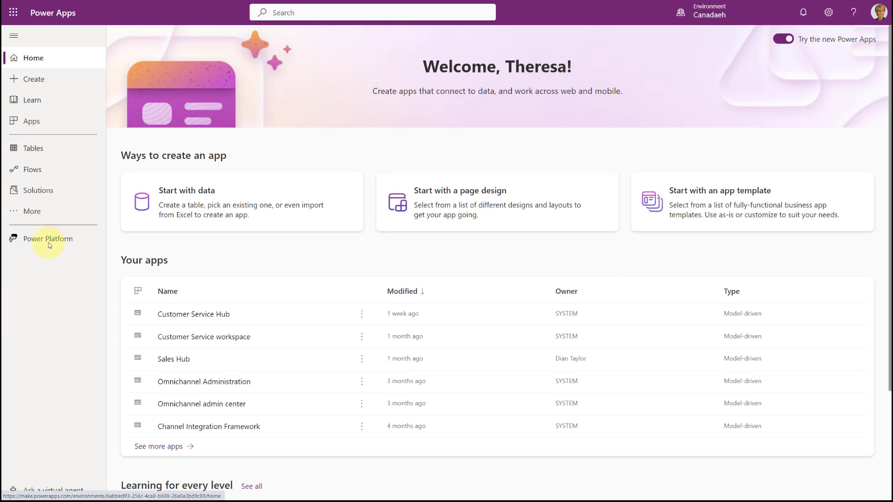
- Open the Sales Hub app for editing from the Canadaeh environment's app list
{"action": "left_click", "coordinate": [32, 121]}
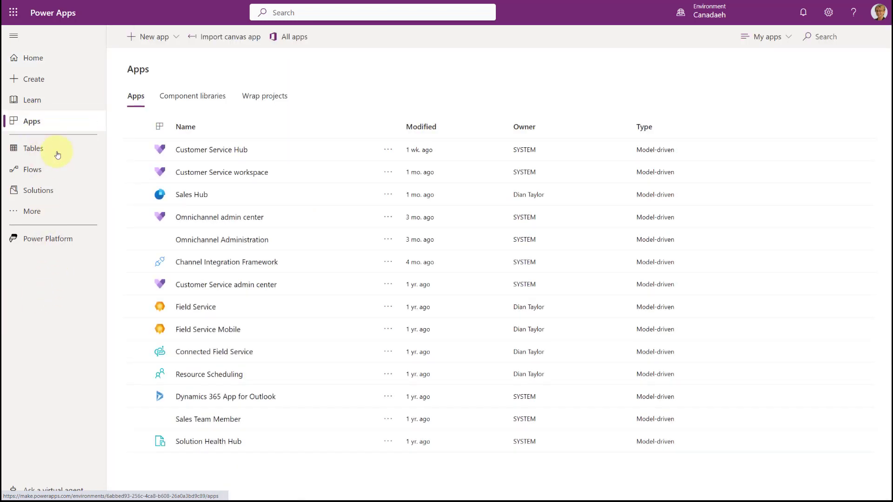
{"action": "left_click", "coordinate": [389, 198]}
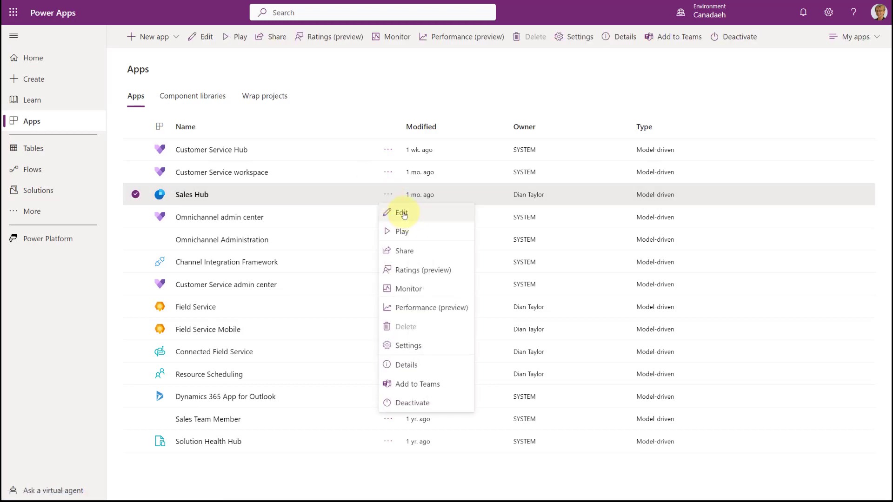
{"action": "left_click", "coordinate": [403, 214]}
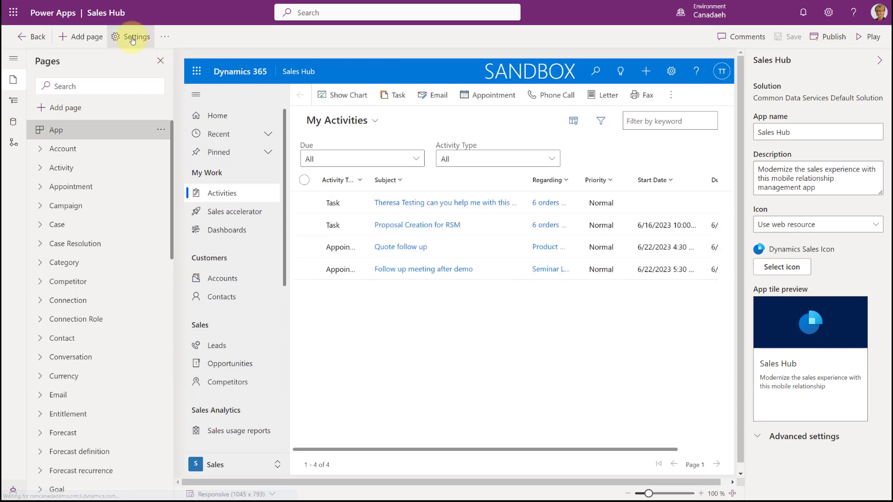
- Examine the Copilot for email and Sales Copilot Chat options among Sales Hub's upcoming feature settings, and close the settings
{"action": "left_click", "coordinate": [133, 38]}
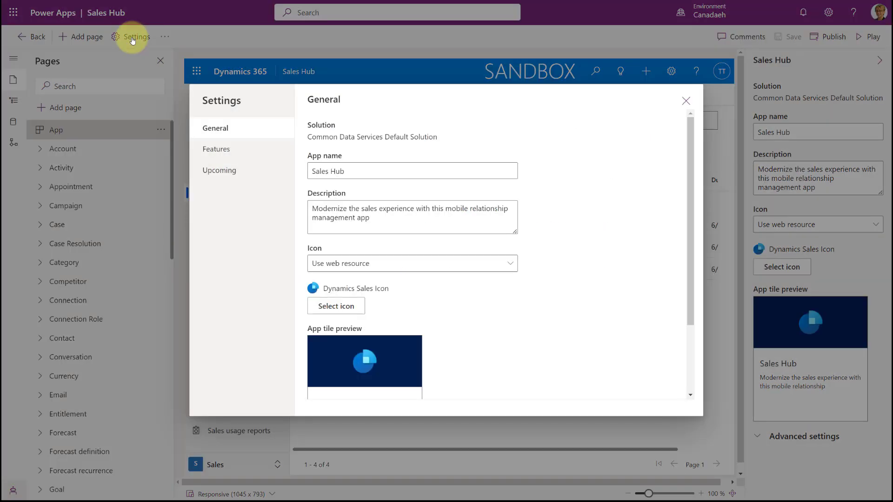
{"action": "left_click", "coordinate": [222, 172]}
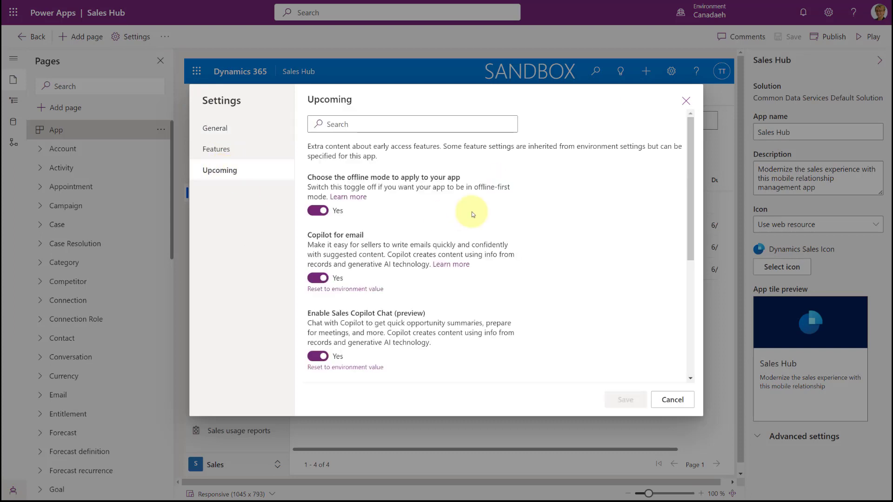
{"action": "scroll", "coordinate": [471, 211], "scroll_direction": "down", "scroll_amount": 2}
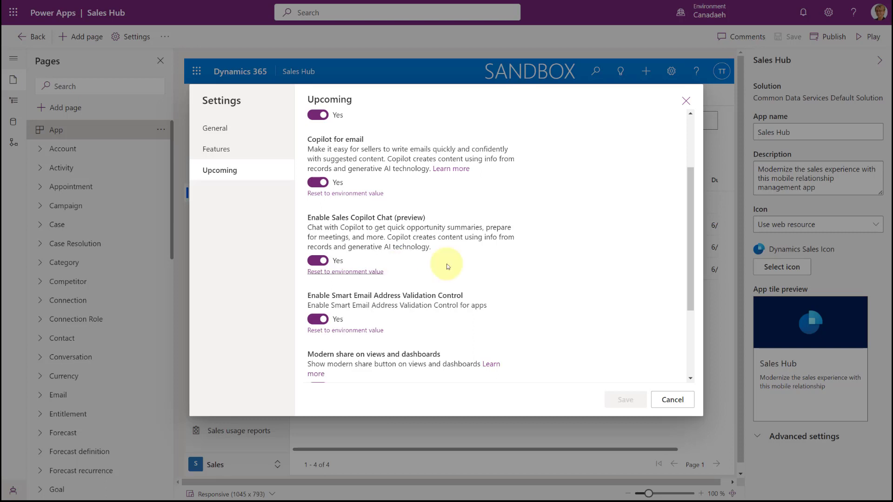
{"action": "left_click", "coordinate": [686, 99]}
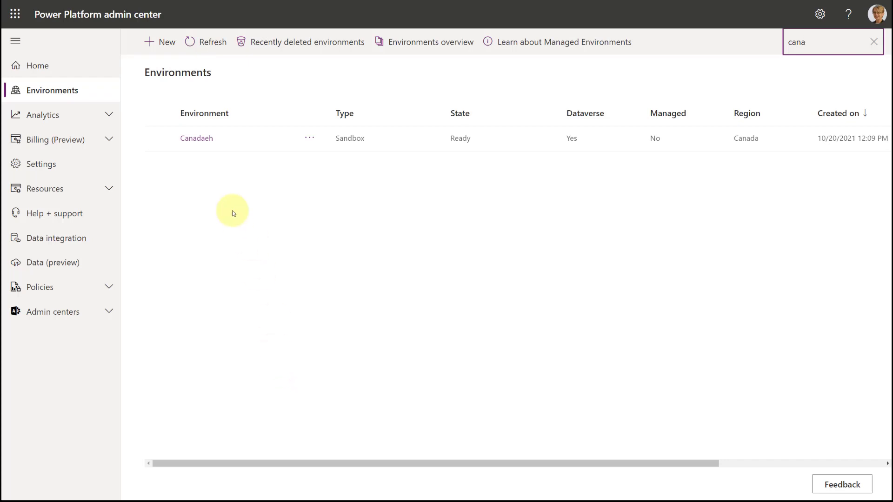
- Open the audit settings of the Canadaeh environment in the Power Platform admin center
{"action": "left_click", "coordinate": [199, 139]}
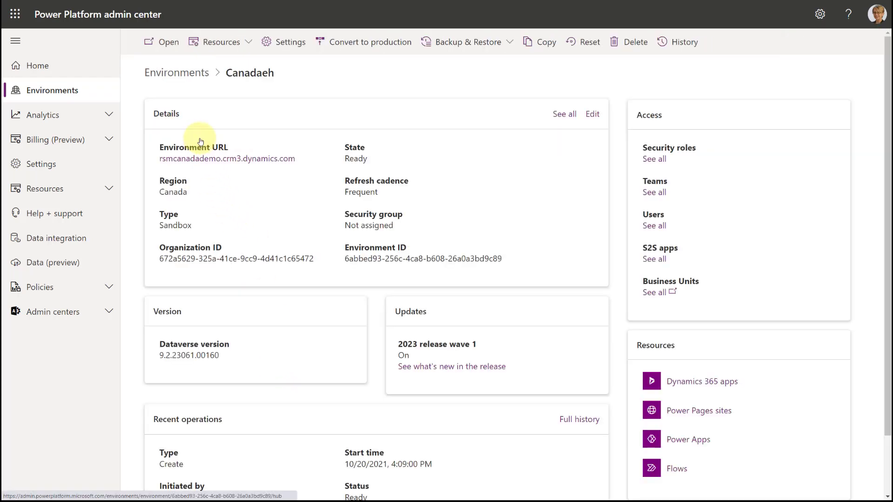
{"action": "left_click", "coordinate": [291, 43]}
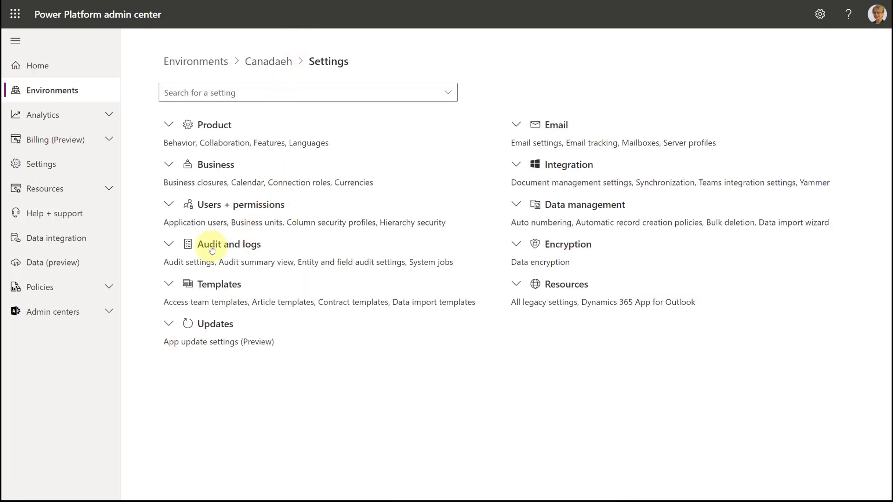
{"action": "left_click", "coordinate": [212, 245]}
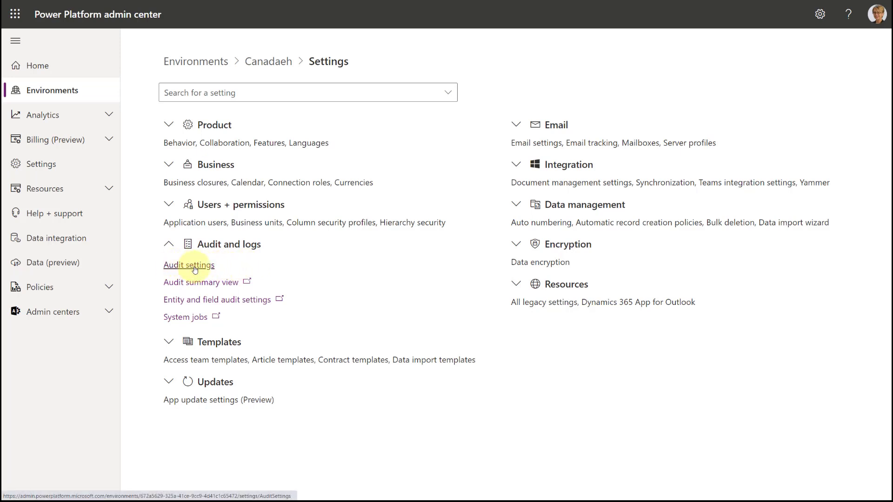
{"action": "left_click", "coordinate": [195, 267]}
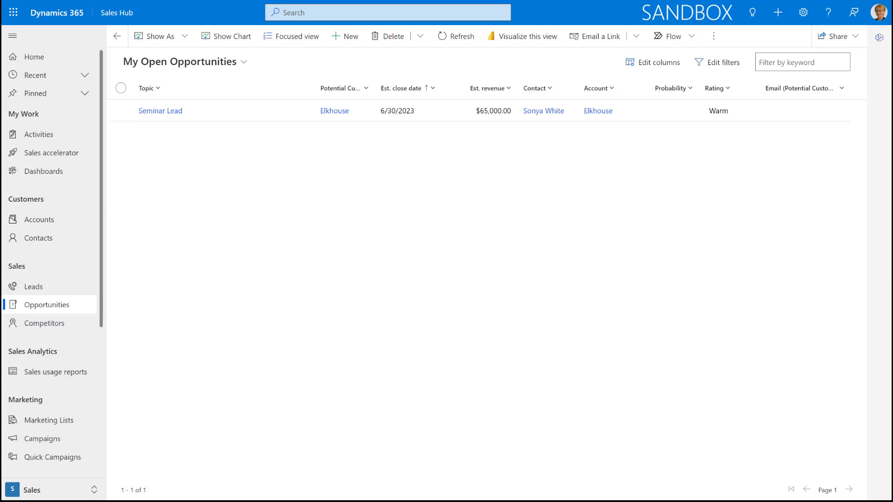
- Open the Seminar Lead opportunity in Sales Hub and examine its product line items and Copilot Fields
{"action": "left_click", "coordinate": [165, 112]}
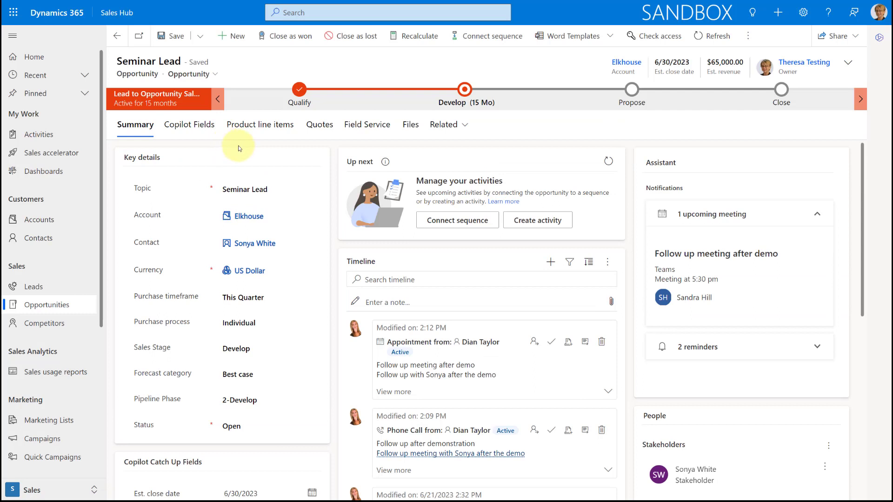
{"action": "left_click", "coordinate": [260, 126]}
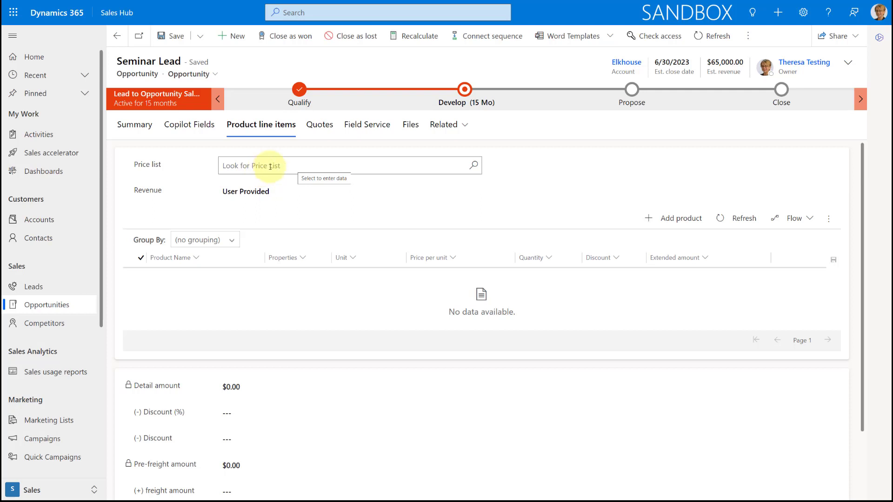
{"action": "left_click", "coordinate": [194, 124]}
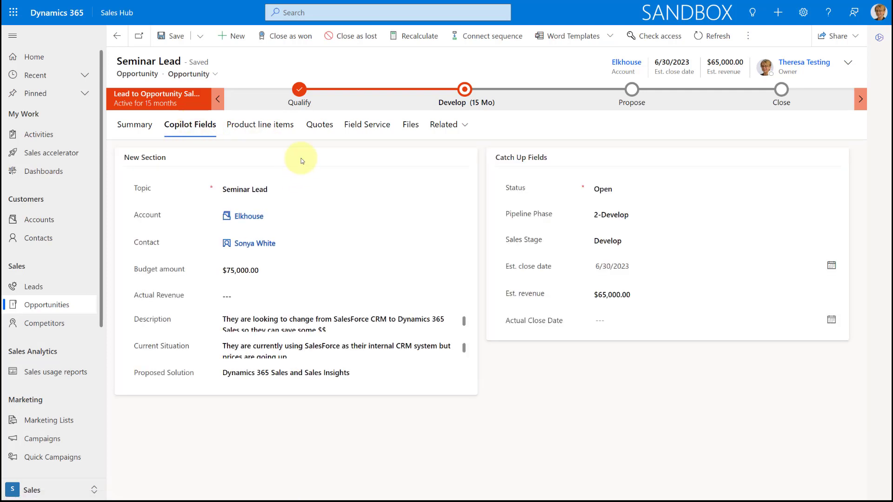
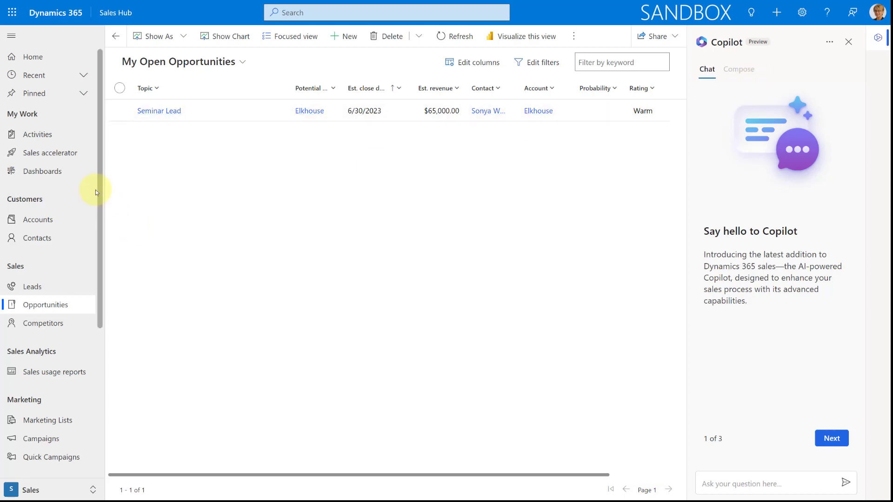
- Check the My Activities list, return to the open opportunities, and go through the Copilot introduction to start the chat
{"action": "left_click", "coordinate": [70, 135]}
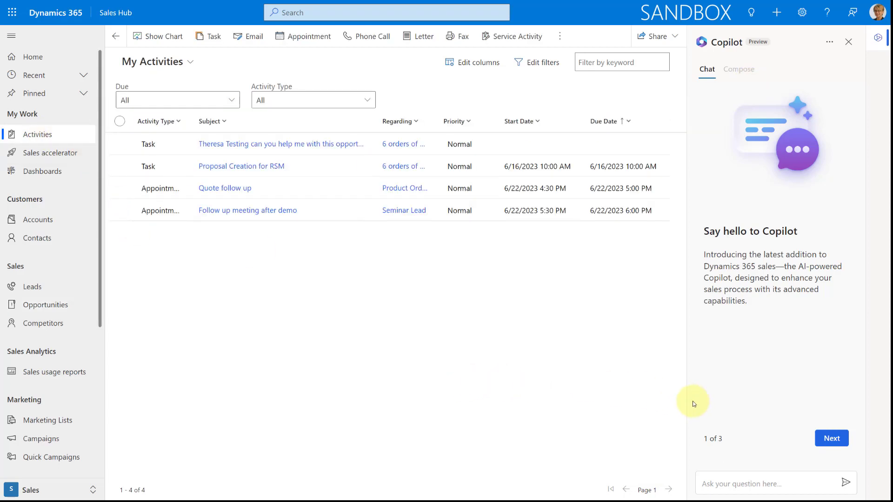
{"action": "left_click", "coordinate": [46, 305]}
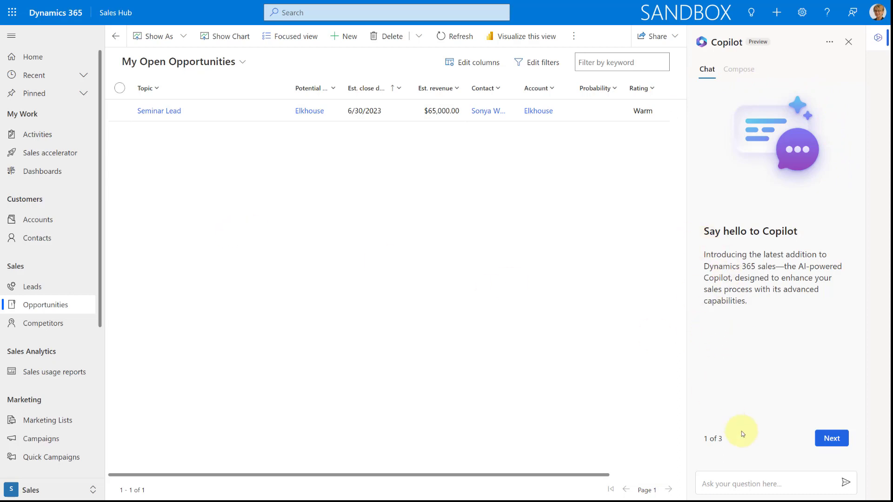
{"action": "left_click", "coordinate": [831, 442]}
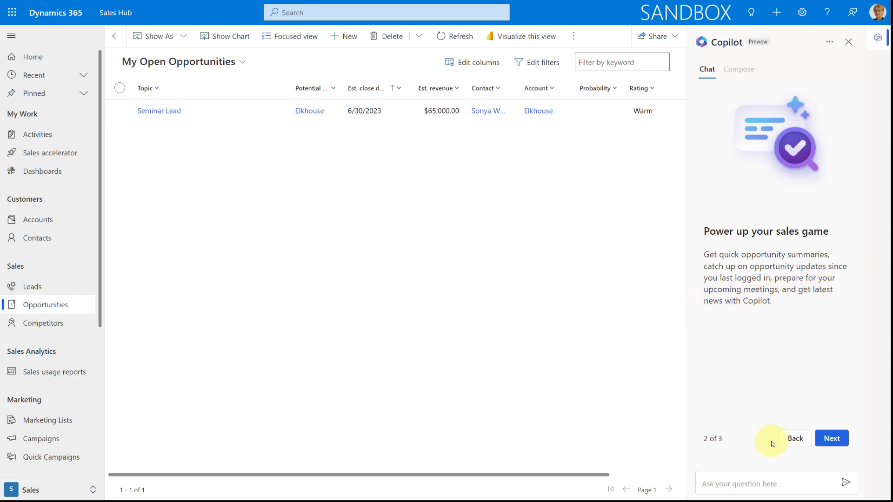
{"action": "left_click", "coordinate": [834, 440]}
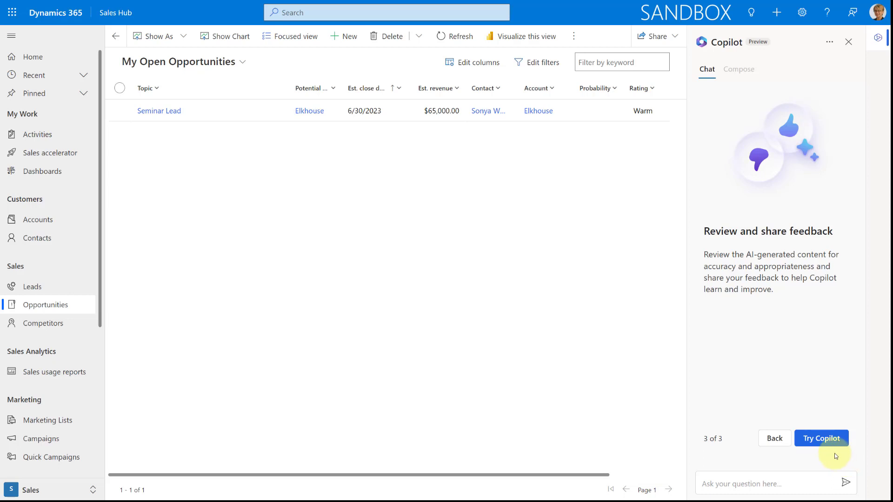
{"action": "left_click", "coordinate": [826, 439]}
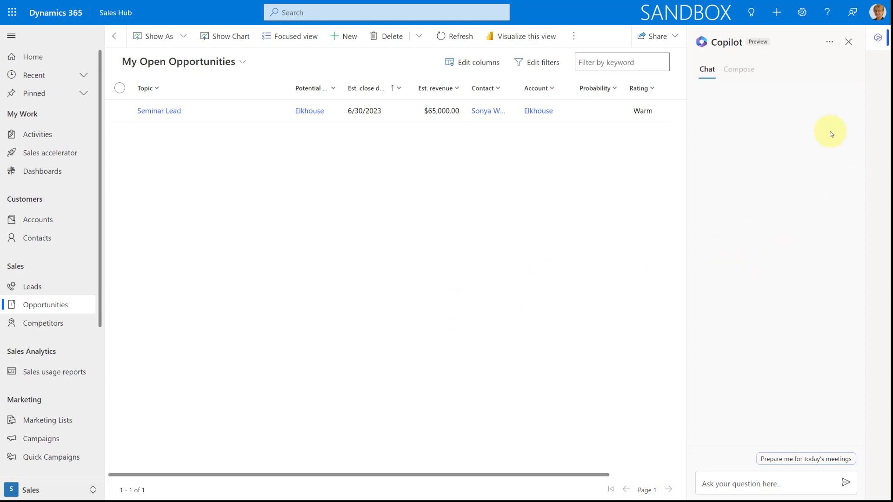
- Ask Copilot to prepare for today's meetings and generate the preparation points for "Follow up meeting after demo"
{"action": "left_click", "coordinate": [784, 463]}
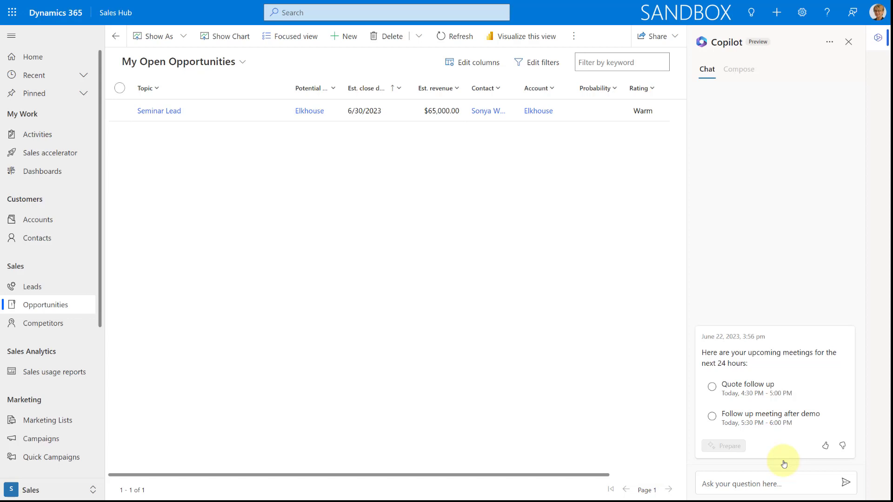
{"action": "left_click", "coordinate": [737, 393]}
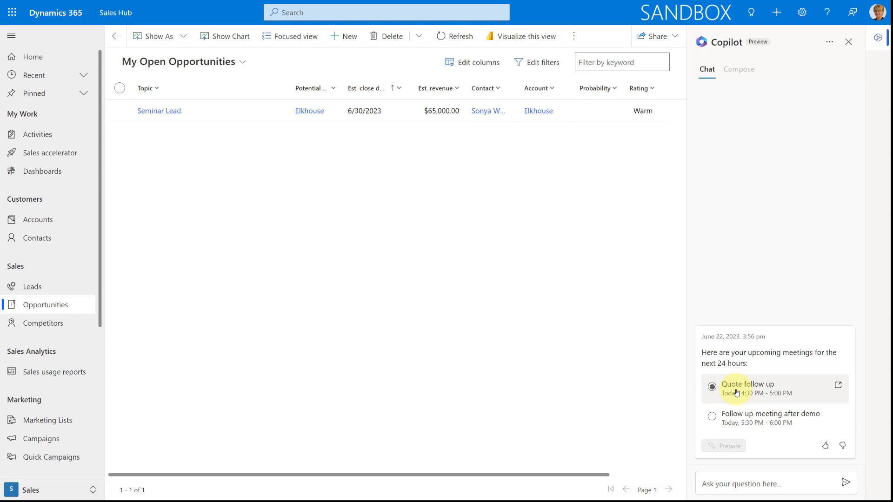
{"action": "left_click", "coordinate": [742, 417]}
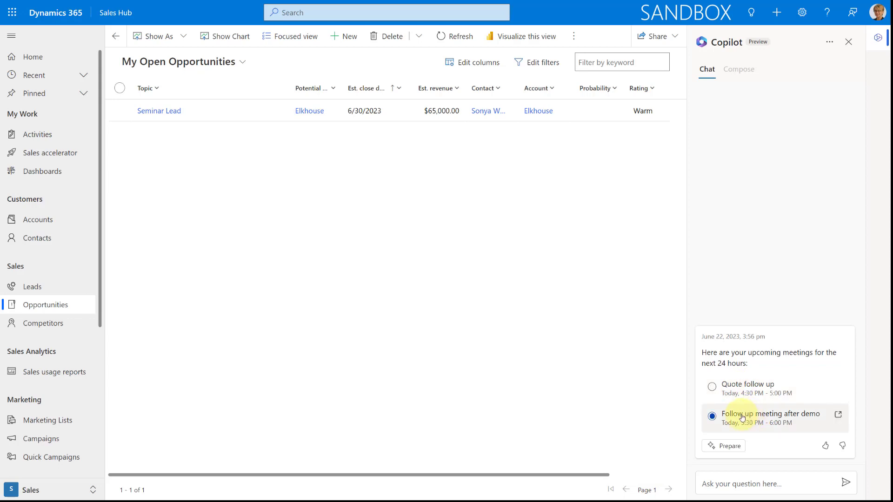
{"action": "left_click", "coordinate": [721, 446]}
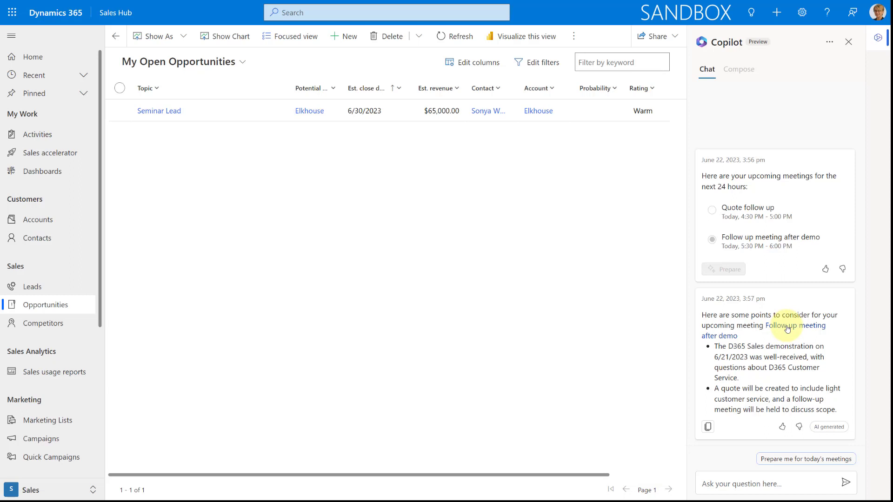
- Review the "Follow up meeting after demo" appointment from Copilot's answer and open its related Seminar Lead opportunity
{"action": "left_click", "coordinate": [787, 328]}
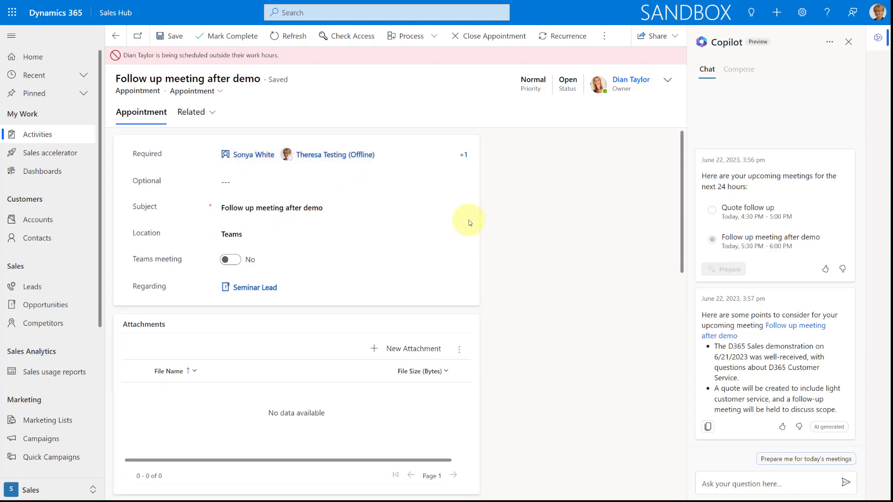
{"action": "scroll", "coordinate": [561, 266], "scroll_direction": "down", "scroll_amount": 8}
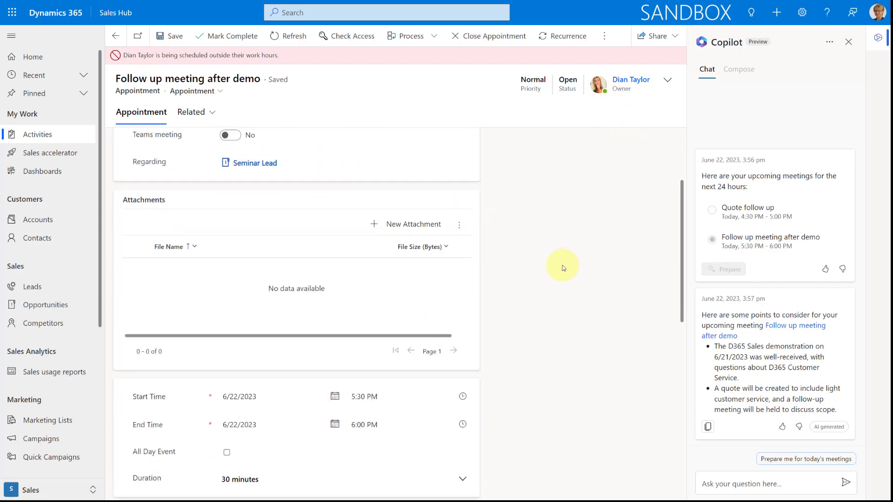
{"action": "scroll", "coordinate": [561, 266], "scroll_direction": "down", "scroll_amount": 5}
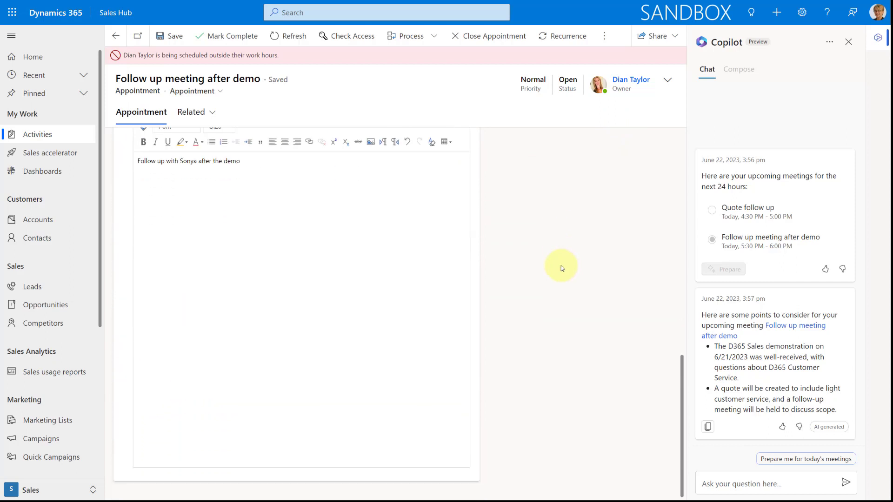
{"action": "scroll", "coordinate": [561, 266], "scroll_direction": "up", "scroll_amount": 10}
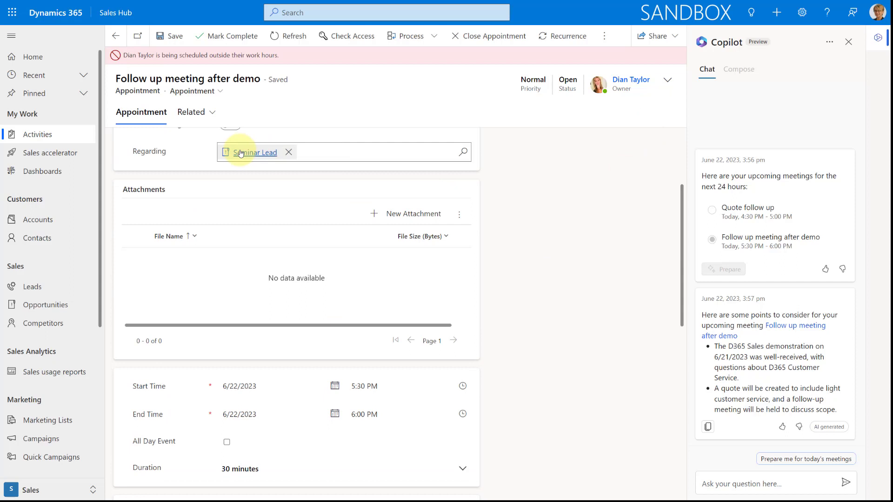
{"action": "scroll", "coordinate": [241, 153], "scroll_direction": "up", "scroll_amount": 2}
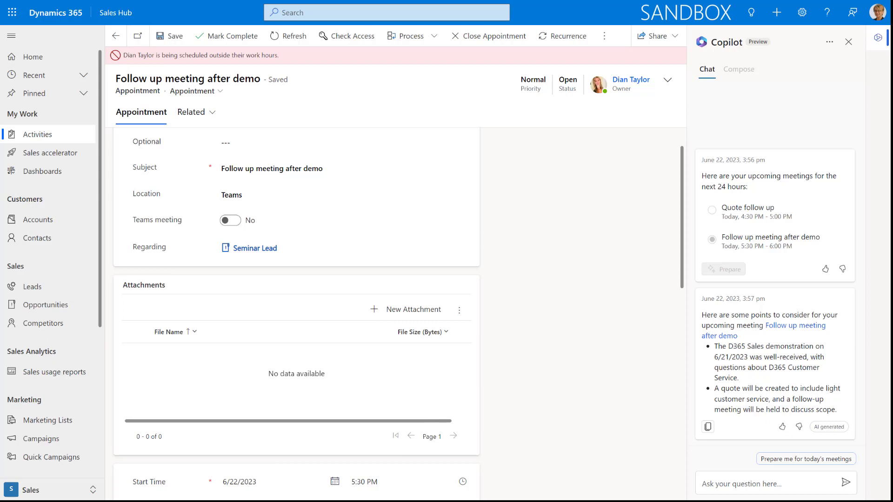
{"action": "left_click", "coordinate": [246, 248]}
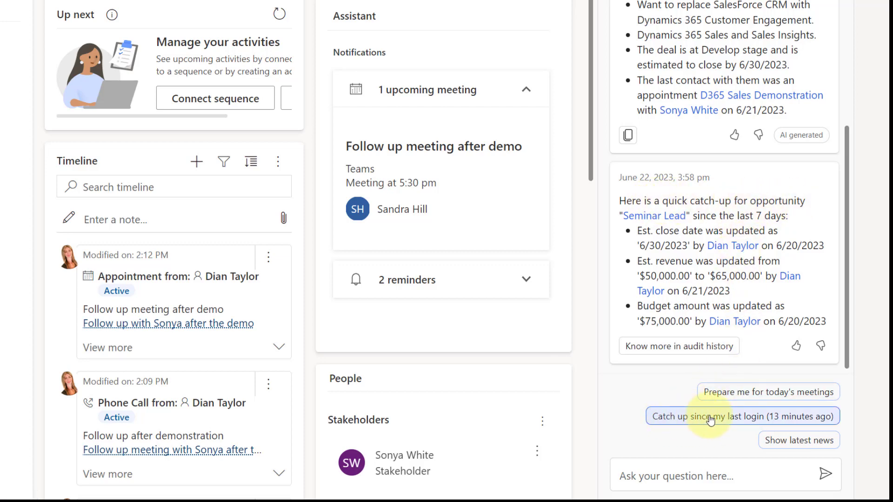
- Ask Copilot to catch up on Seminar Lead since the last login and rate its 7-day catch-up as helpful
{"action": "left_click", "coordinate": [770, 417]}
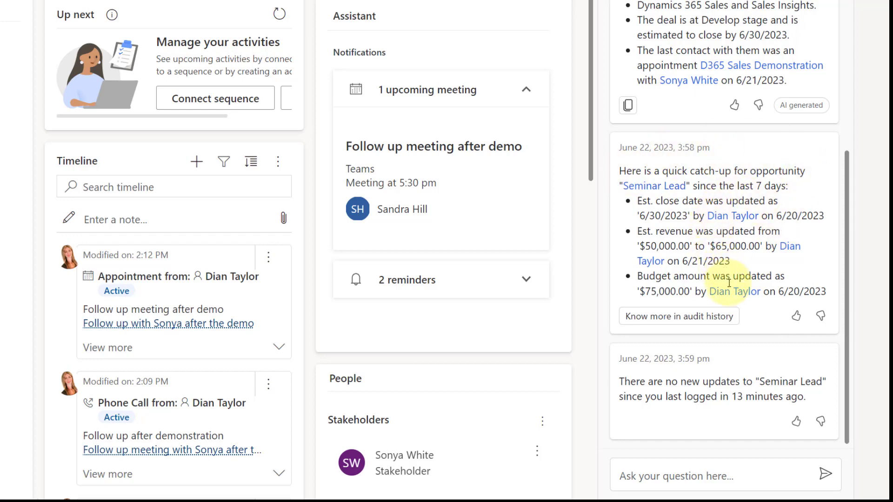
{"action": "left_click", "coordinate": [797, 317]}
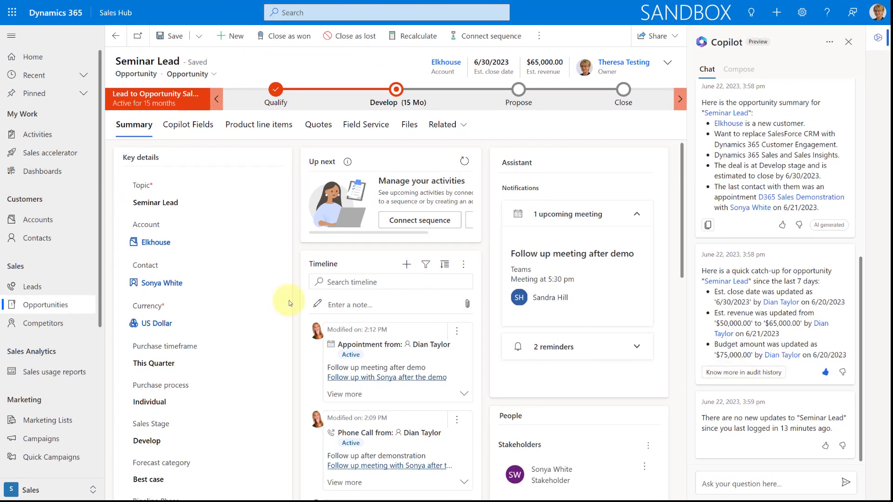
- Open Product Order (sample) from the Open Opportunities view and have Copilot show its account's latest news, with more on Bing
{"action": "left_click", "coordinate": [38, 307]}
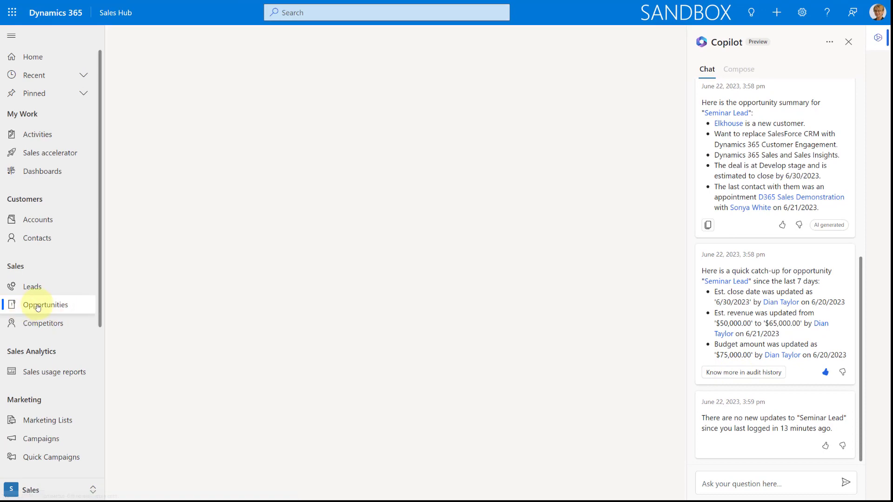
{"action": "left_click", "coordinate": [219, 71]}
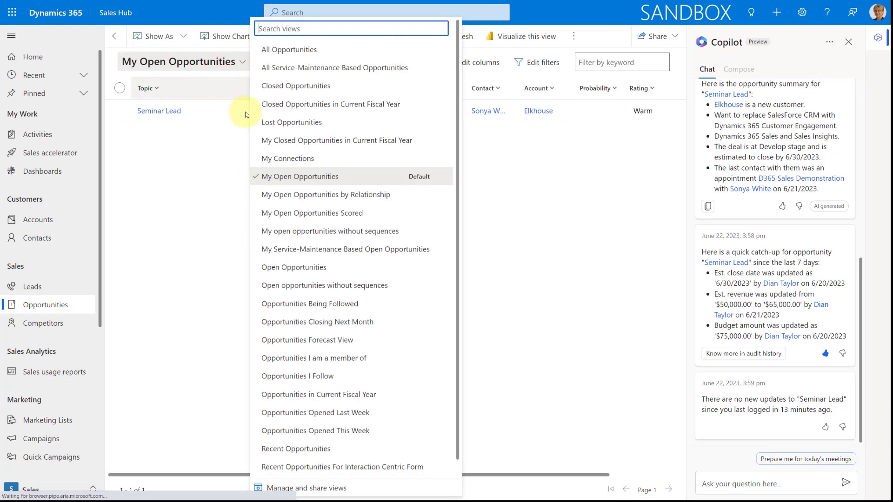
{"action": "left_click", "coordinate": [289, 267]}
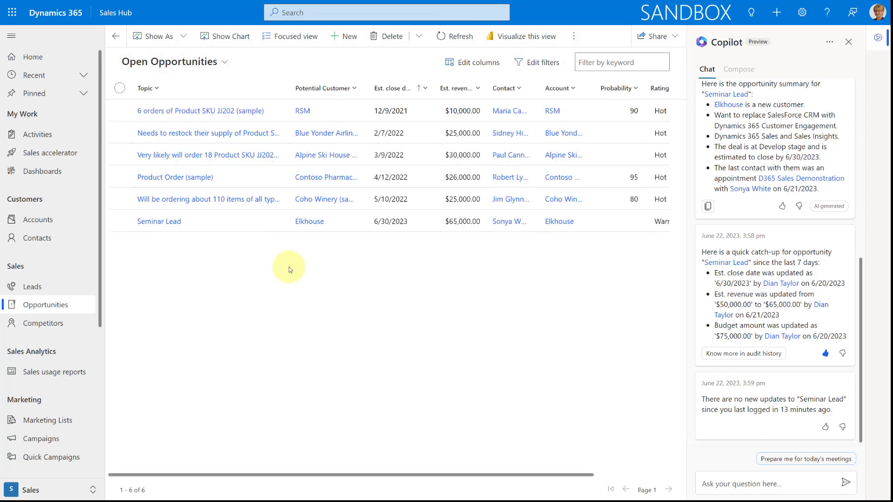
{"action": "left_click", "coordinate": [172, 179]}
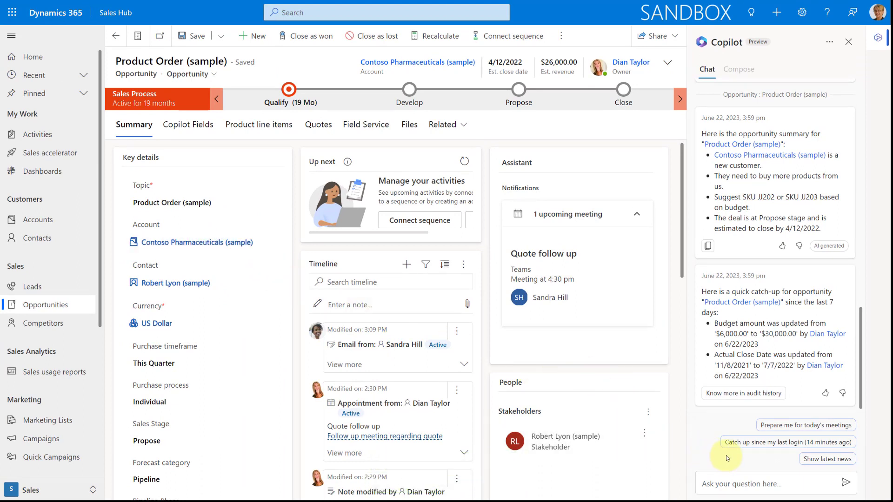
{"action": "left_click", "coordinate": [825, 459]}
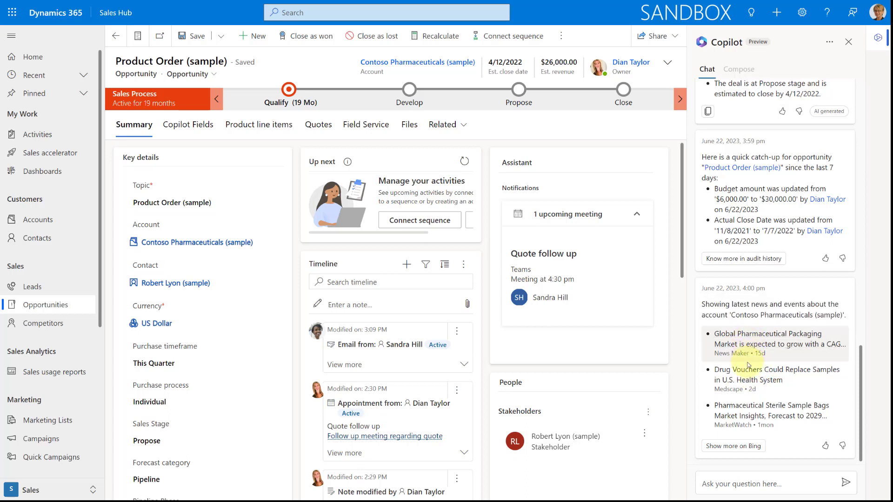
{"action": "left_click", "coordinate": [730, 448]}
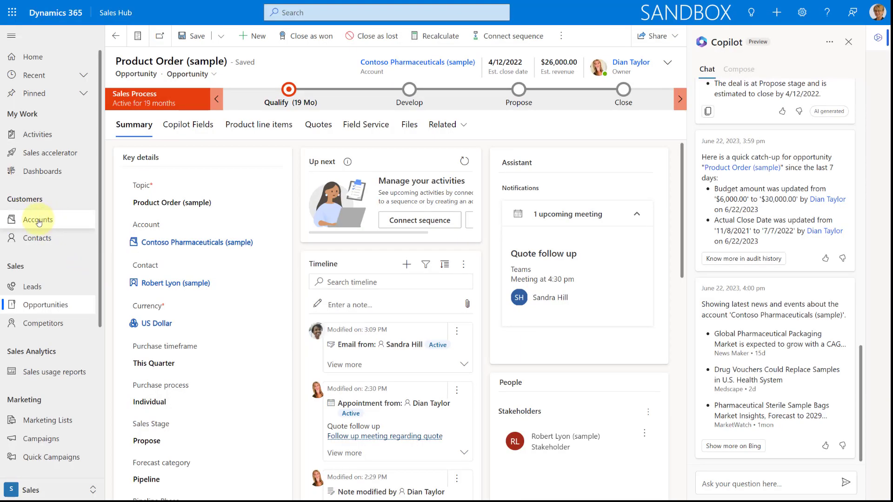
- Open the RSM account from the Active Accounts view and have Copilot show its latest news
{"action": "left_click", "coordinate": [39, 222]}
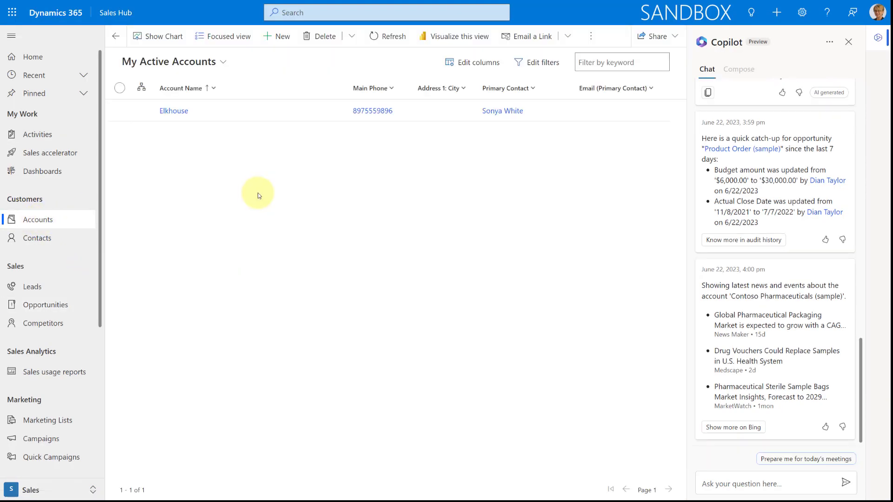
{"action": "left_click", "coordinate": [220, 62]}
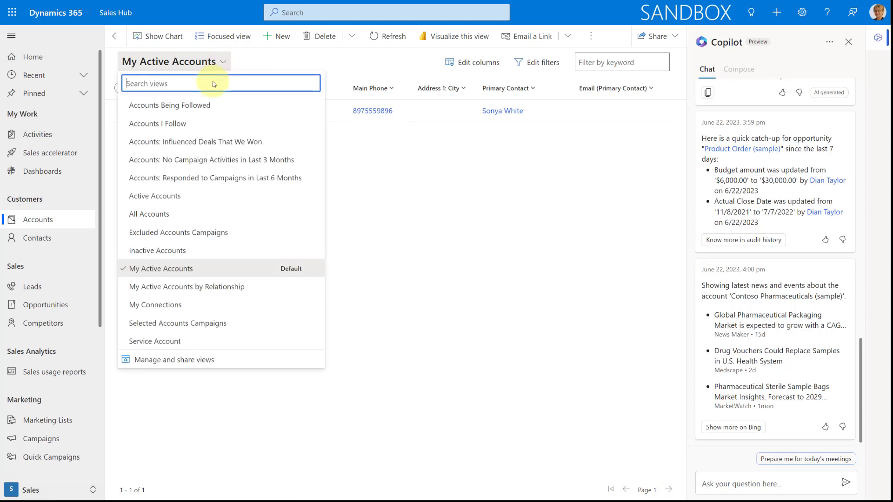
{"action": "left_click", "coordinate": [173, 197]}
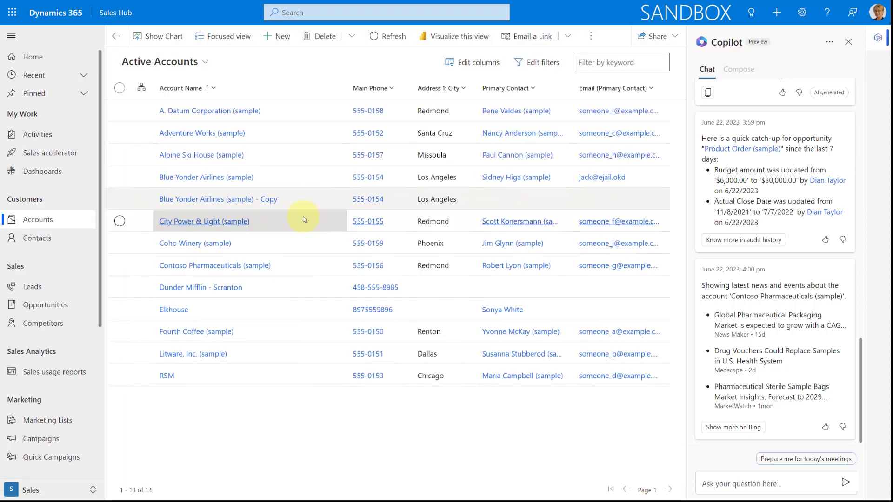
{"action": "left_click", "coordinate": [168, 375]}
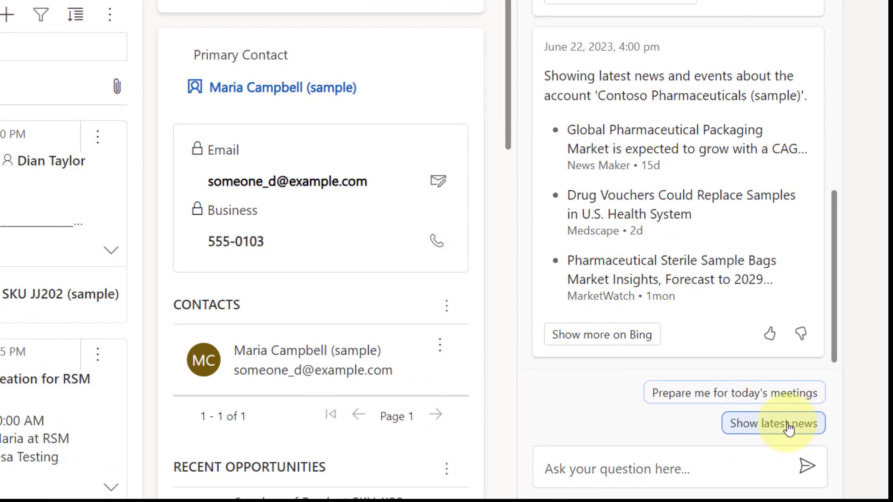
{"action": "left_click", "coordinate": [788, 430]}
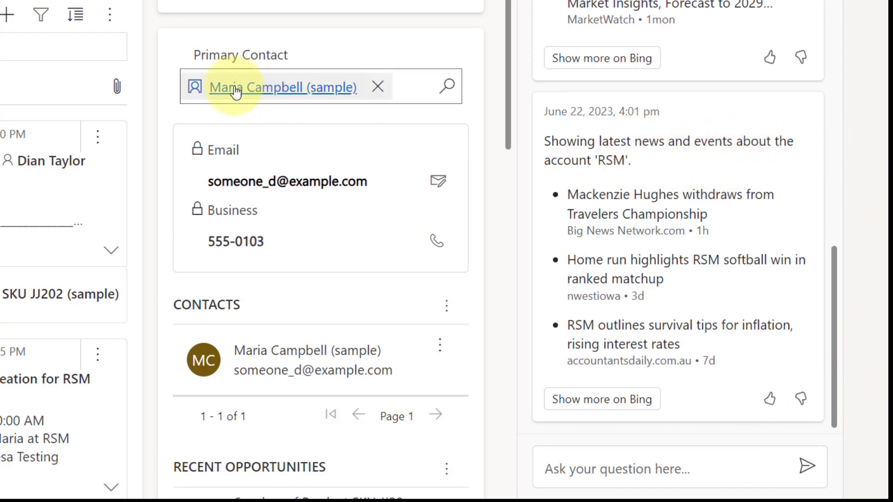
- Open the RSM account's primary contact and have Copilot show the latest news for that record
{"action": "left_click", "coordinate": [236, 88]}
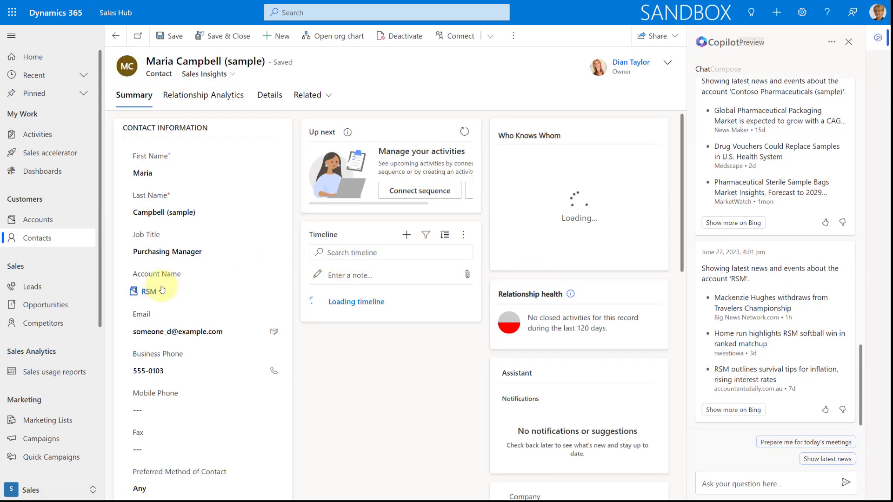
{"action": "left_click", "coordinate": [824, 460]}
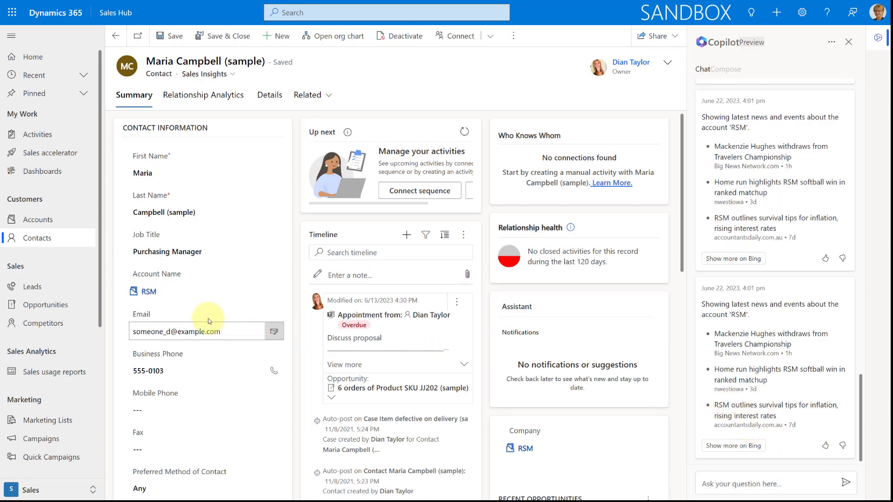
{"action": "left_click", "coordinate": [147, 292]}
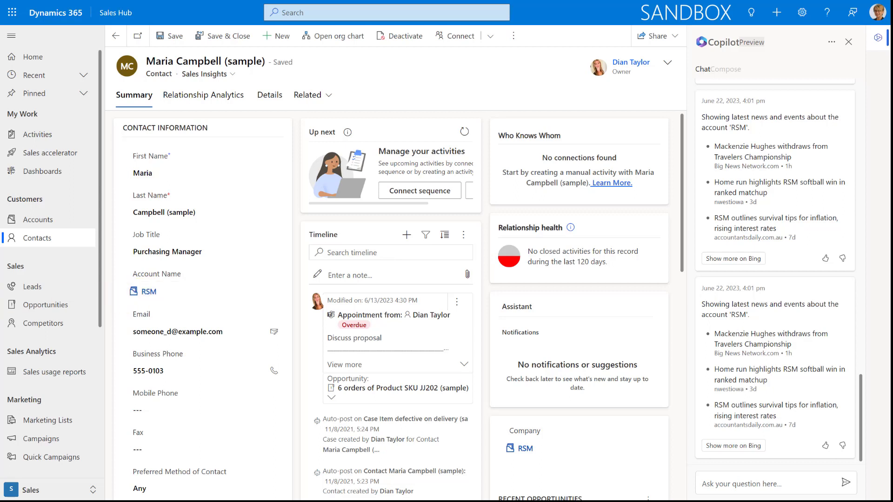
- Return to the open opportunities and ask Copilot for a "summary for seminar lead"
{"action": "left_click", "coordinate": [62, 307]}
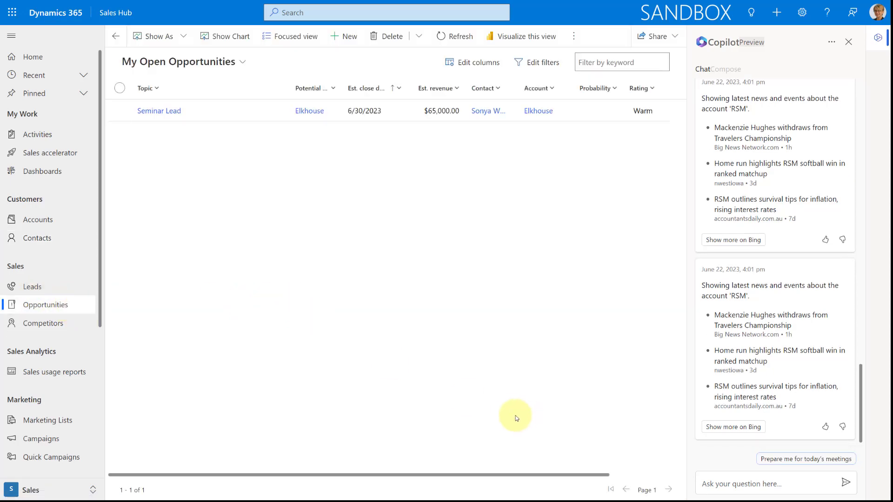
{"action": "left_click", "coordinate": [730, 485]}
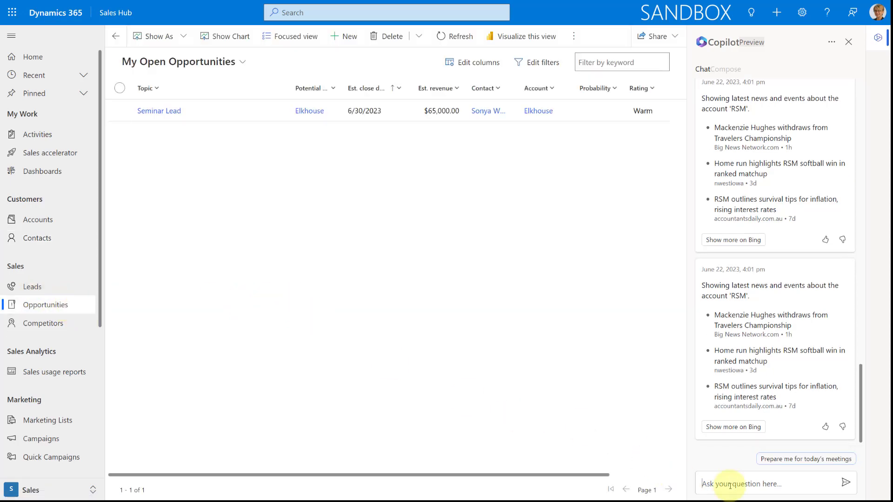
{"action": "type", "text": "summary for seminar lead"}
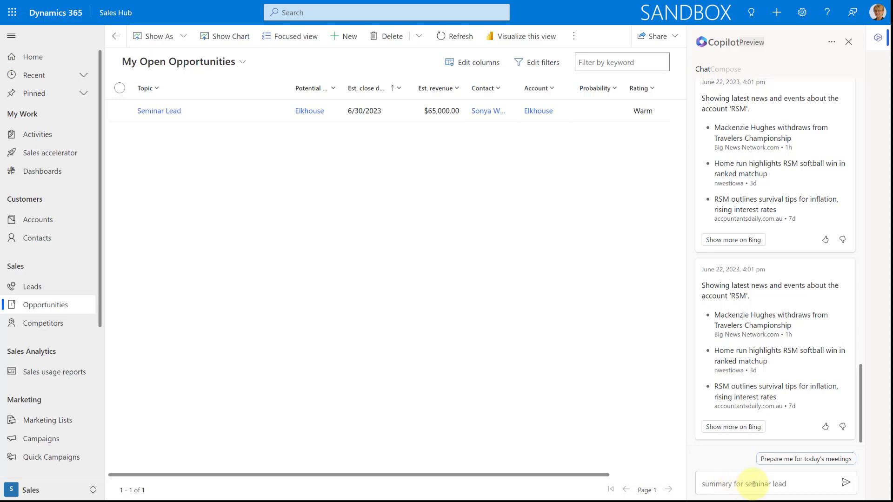
{"action": "key", "text": "Return"}
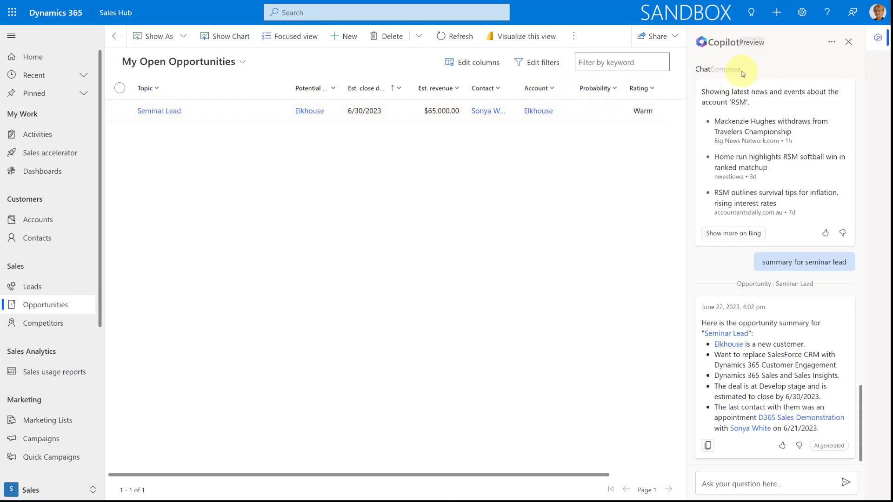
- Open the Seminar Lead opportunity and create a new email activity from its timeline
{"action": "left_click", "coordinate": [164, 113]}
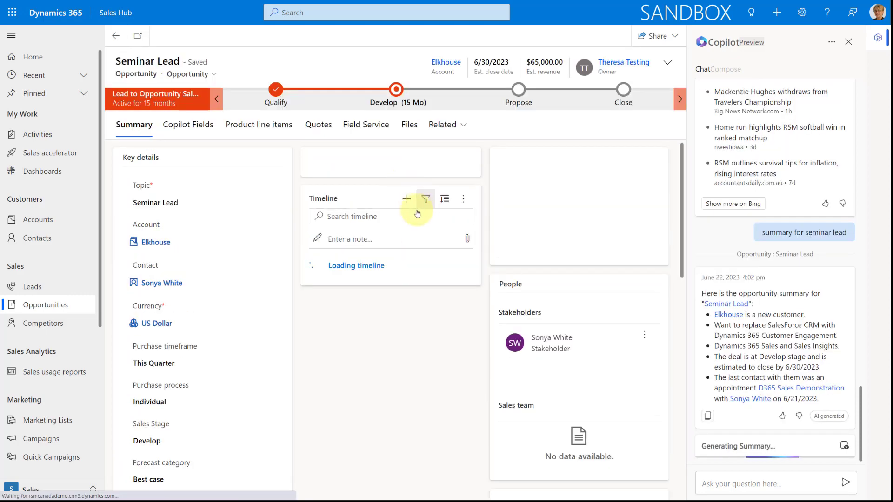
{"action": "left_click", "coordinate": [406, 265]}
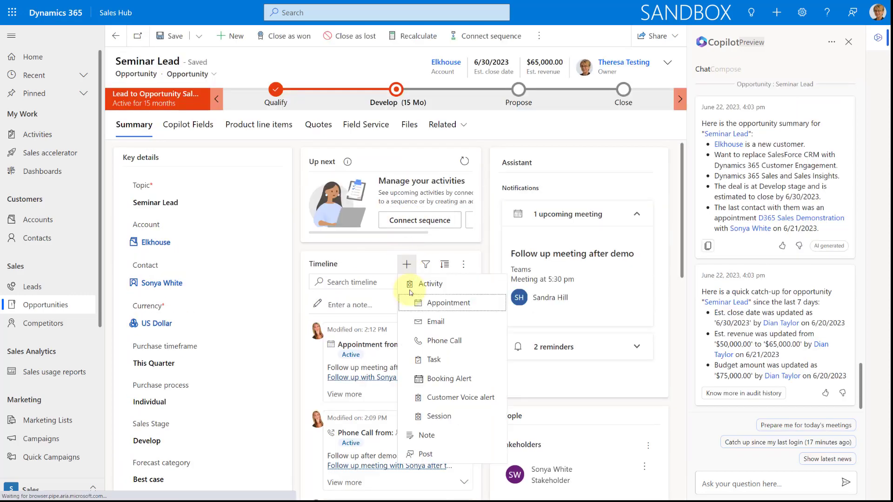
{"action": "left_click", "coordinate": [437, 322]}
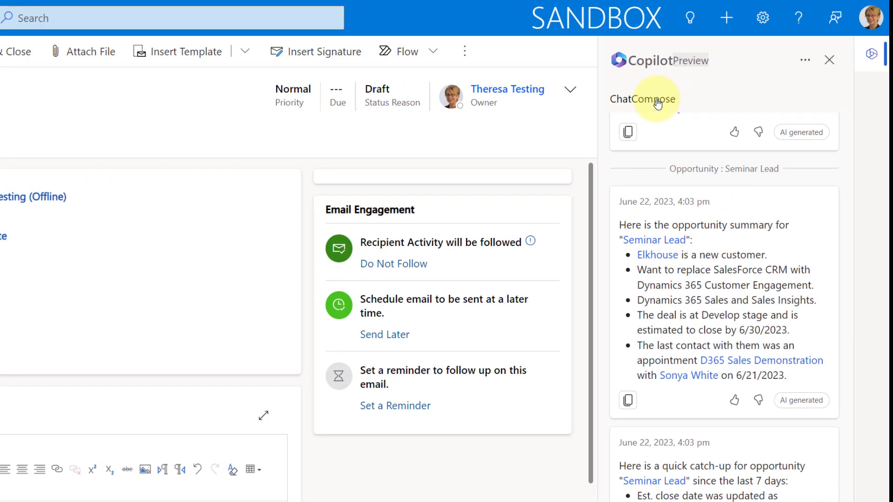
- Have Copilot draft an email to the contact with the prompt "the next time we meet, we will discuss the quote we sent her last week."
{"action": "left_click", "coordinate": [657, 106]}
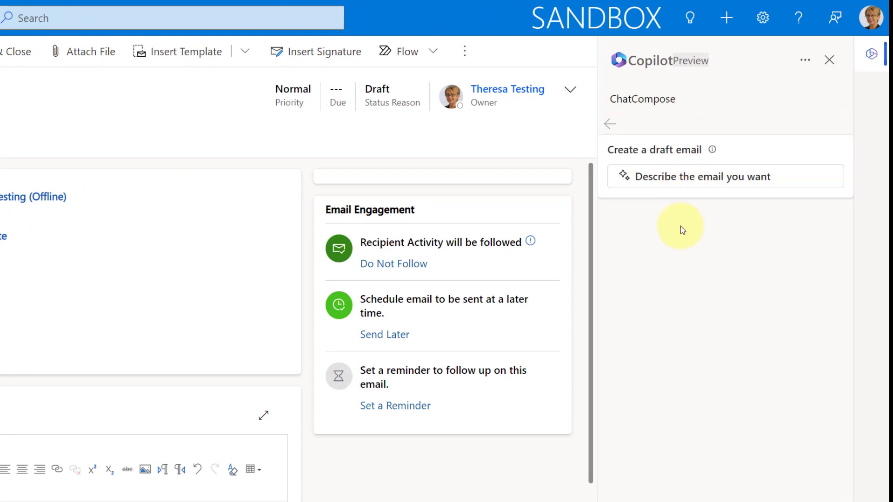
{"action": "left_click", "coordinate": [694, 176]}
{"action": "left_click", "coordinate": [664, 333]}
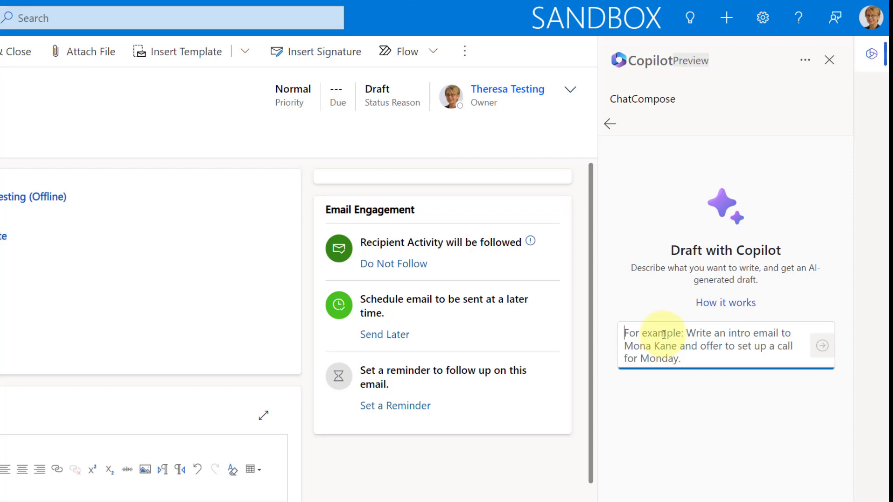
{"action": "type", "text": "Write "}
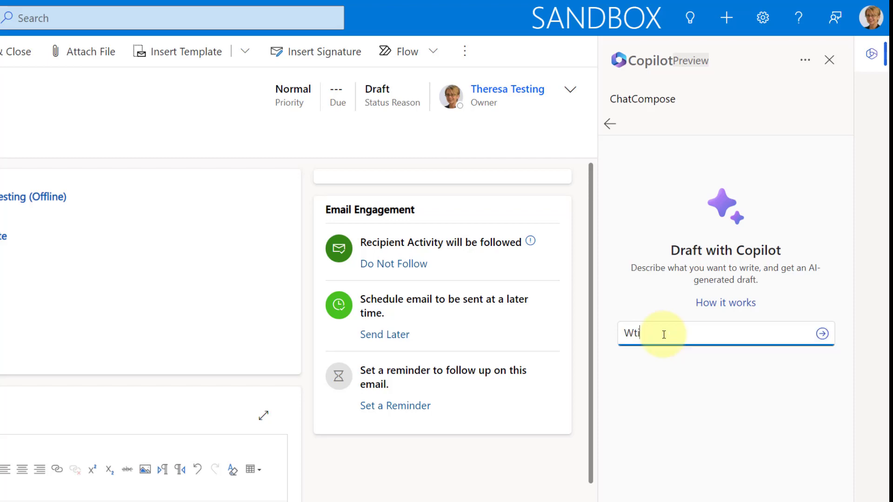
{"action": "type", "text": "email to sonya about "}
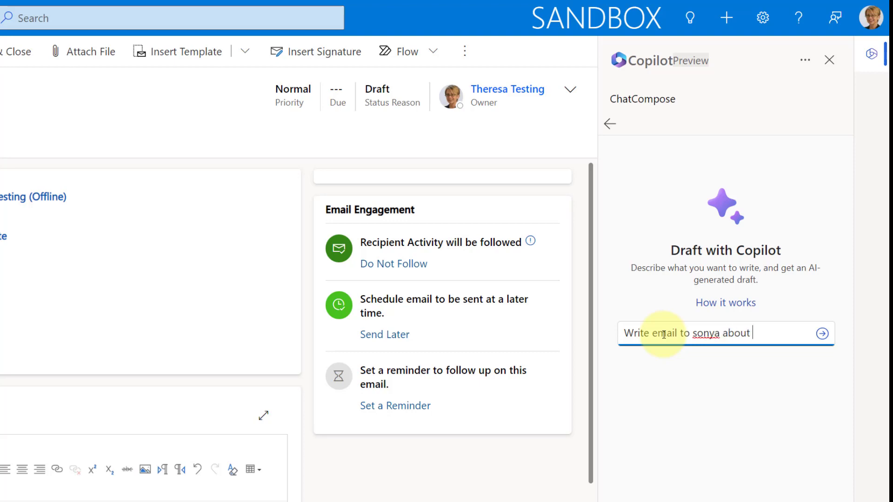
{"action": "type", "text": "the next time we"}
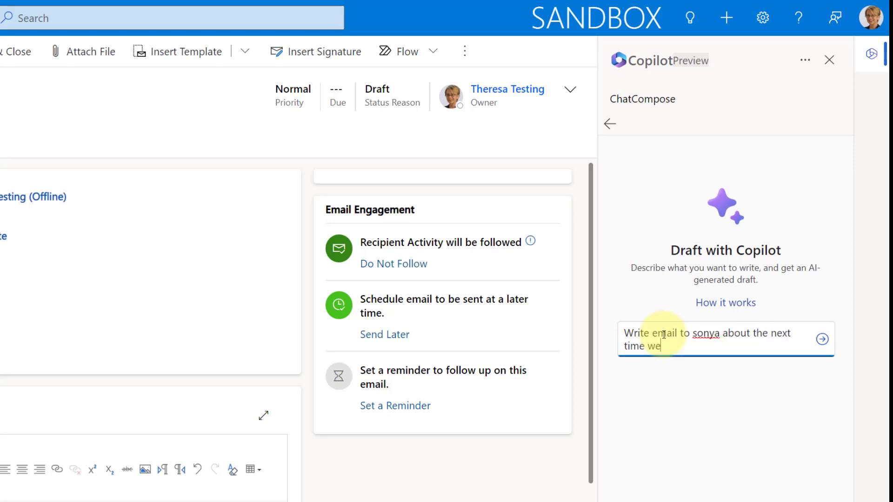
{"action": "type", "text": " neet, we will dis"}
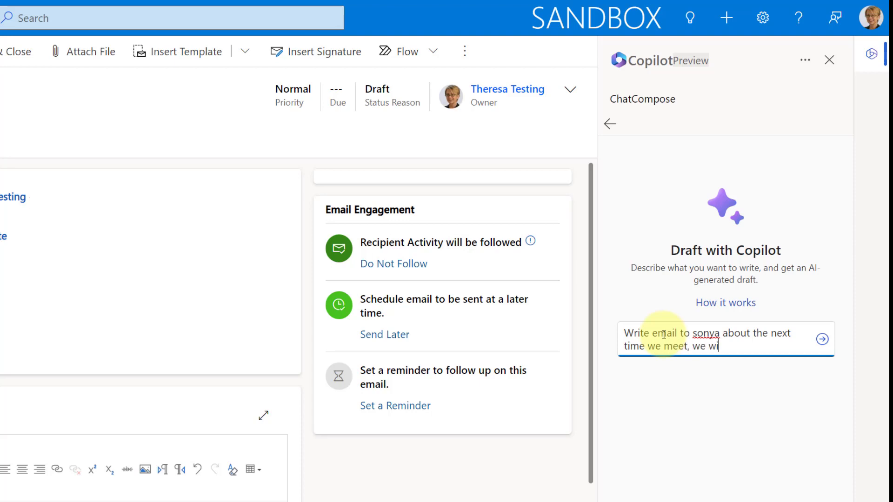
{"action": "type", "text": "cuss"}
{"action": "key", "text": "BackSpace"}
{"action": "key", "text": "BackSpace"}
{"action": "key", "text": "BackSpace"}
{"action": "type", "text": "uss the quote we sent her last"}
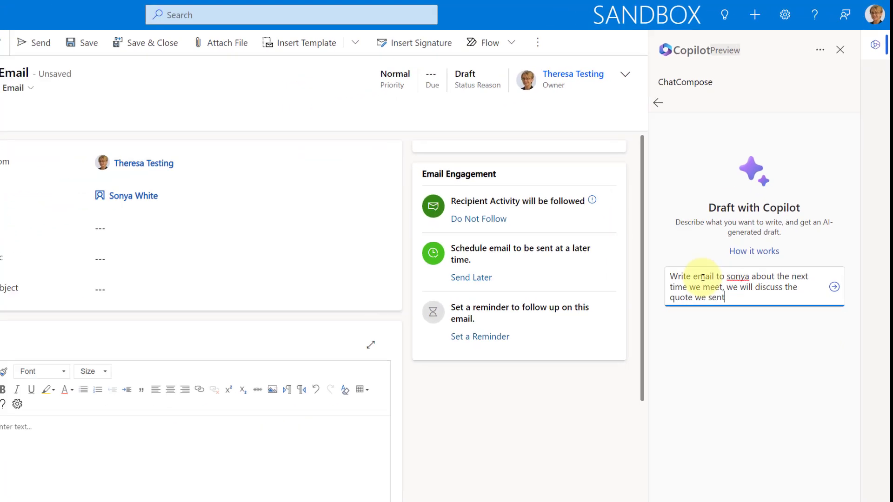
{"action": "type", "text": " week."}
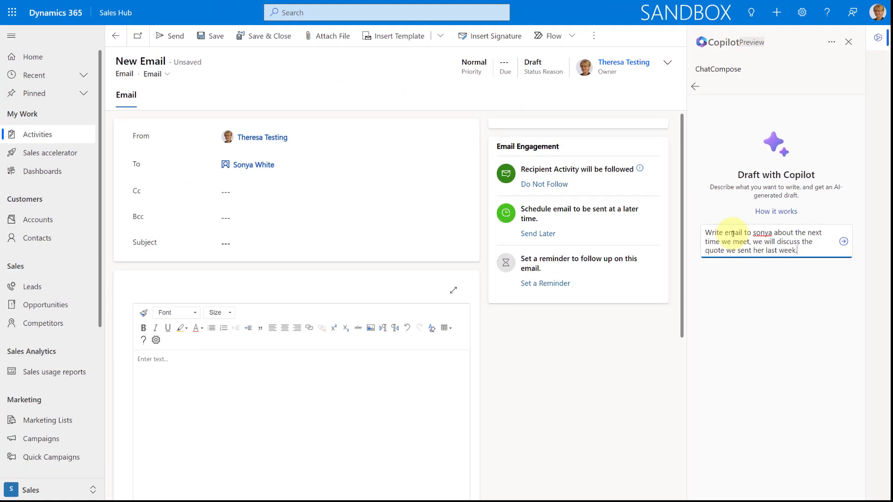
{"action": "key", "text": "Return"}
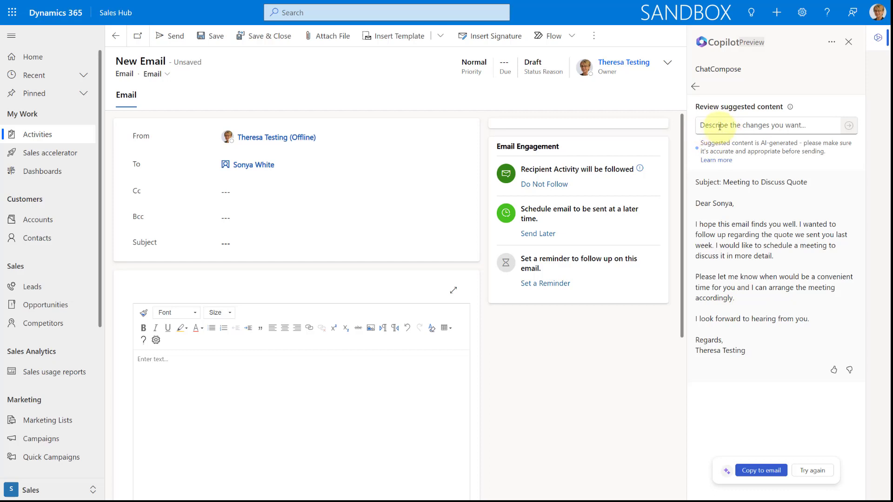
- Review Copilot's suggested email draft and copy it into the body of the new email
{"action": "left_click", "coordinate": [715, 128]}
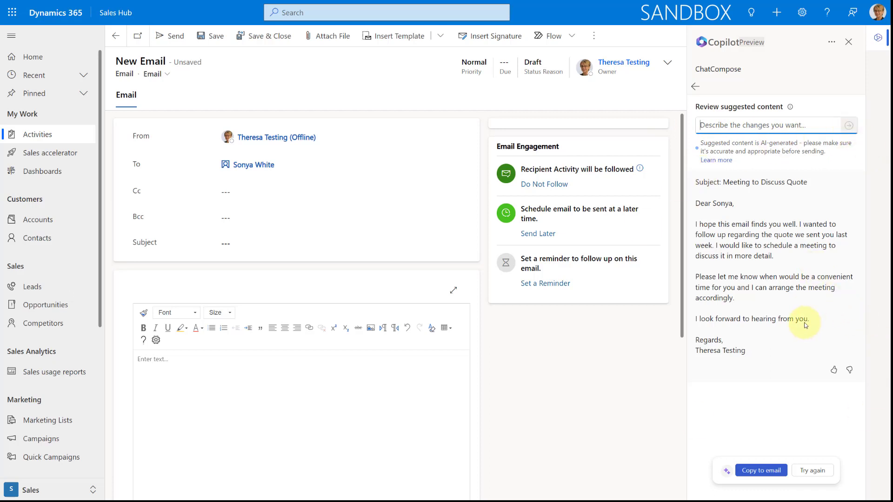
{"action": "left_click", "coordinate": [759, 471]}
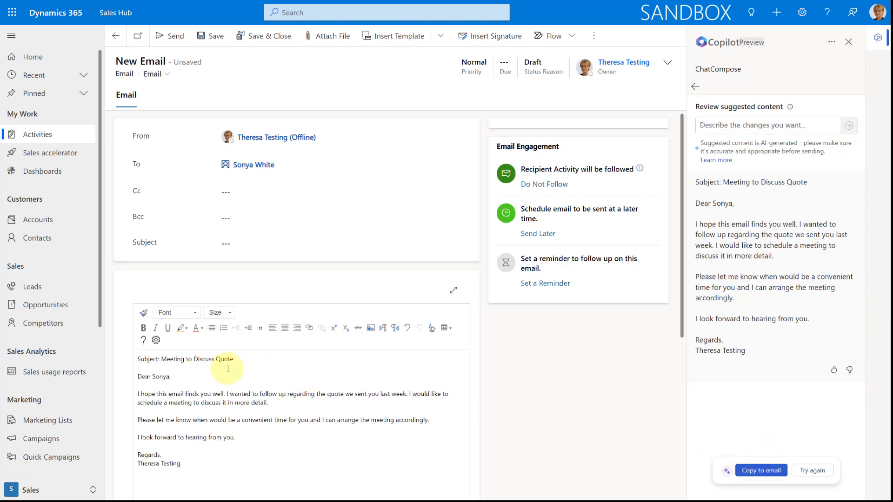
{"action": "left_click_drag", "start_coordinate": [757, 349], "coordinate": [696, 181]}
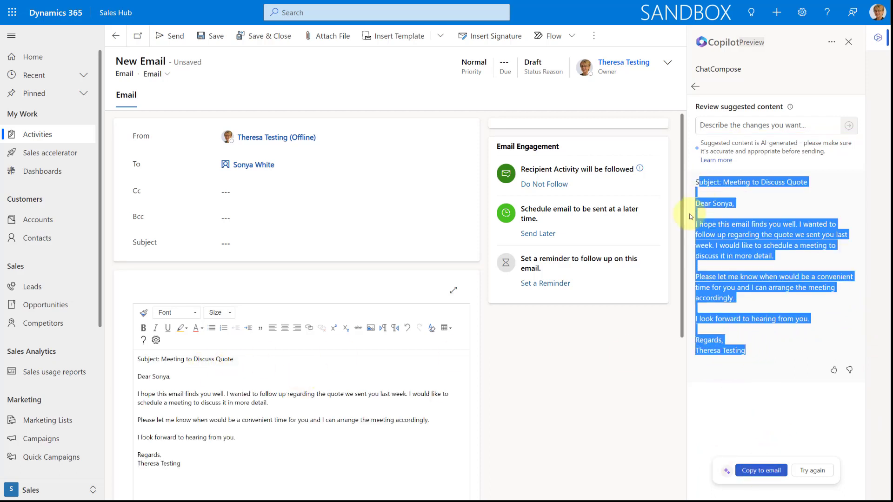
{"action": "left_click", "coordinate": [651, 398]}
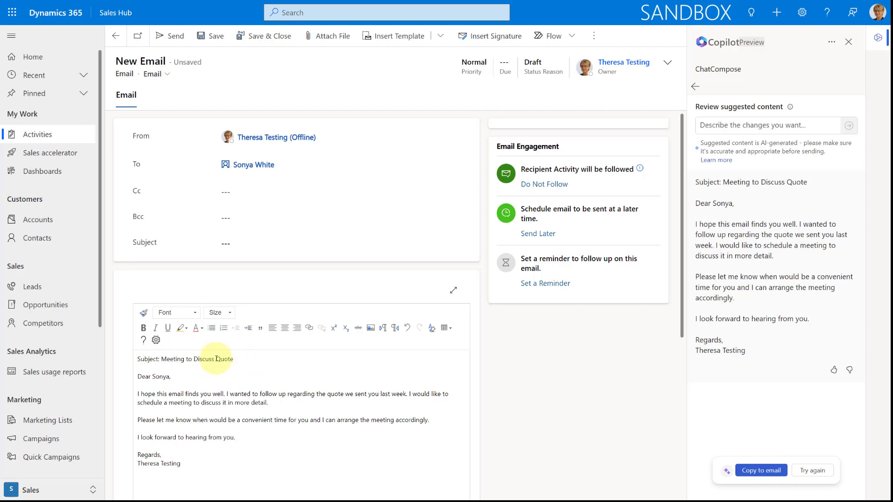
- Delete the line "Subject: Meeting to Discuss Quote" and its blank line from the email body
{"action": "left_click_drag", "start_coordinate": [234, 359], "coordinate": [98, 357]}
{"action": "key", "text": "Delete"}
{"action": "key", "text": "Delete"}
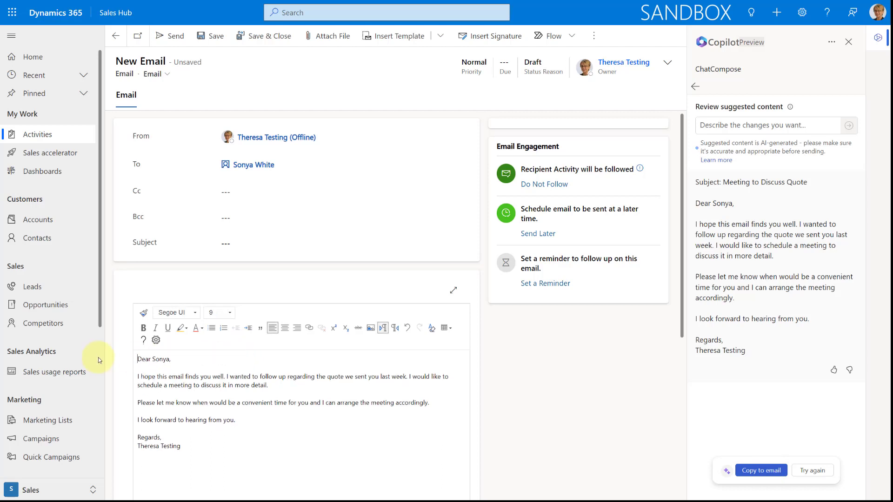